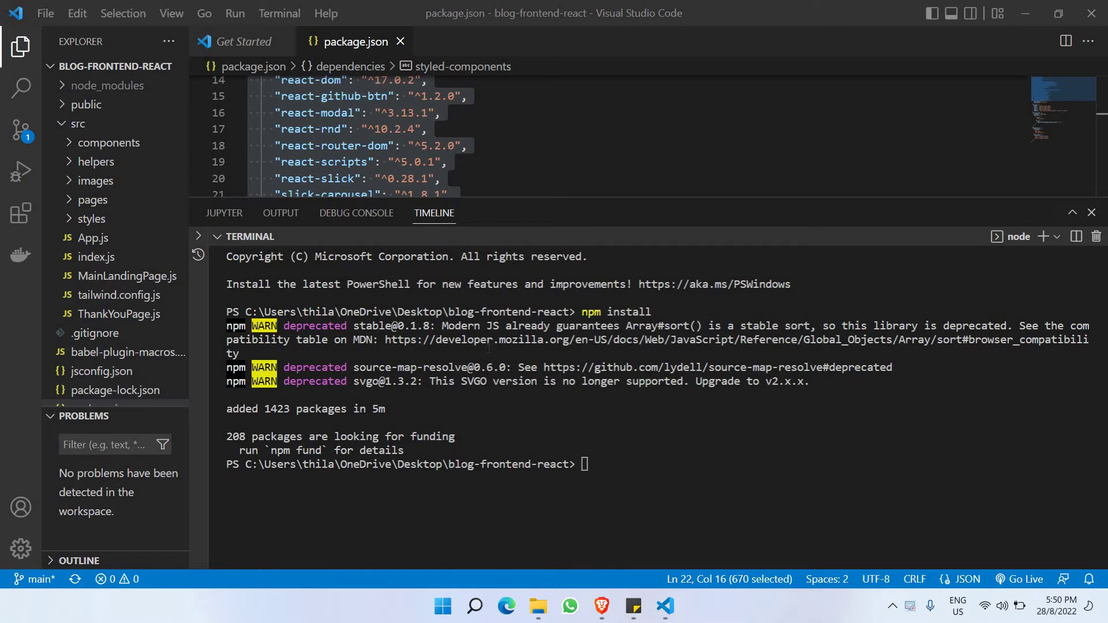
Step: Run npm start in the terminal to serve the Treact blog frontend at localhost:3000
click(603, 464)
text(np)
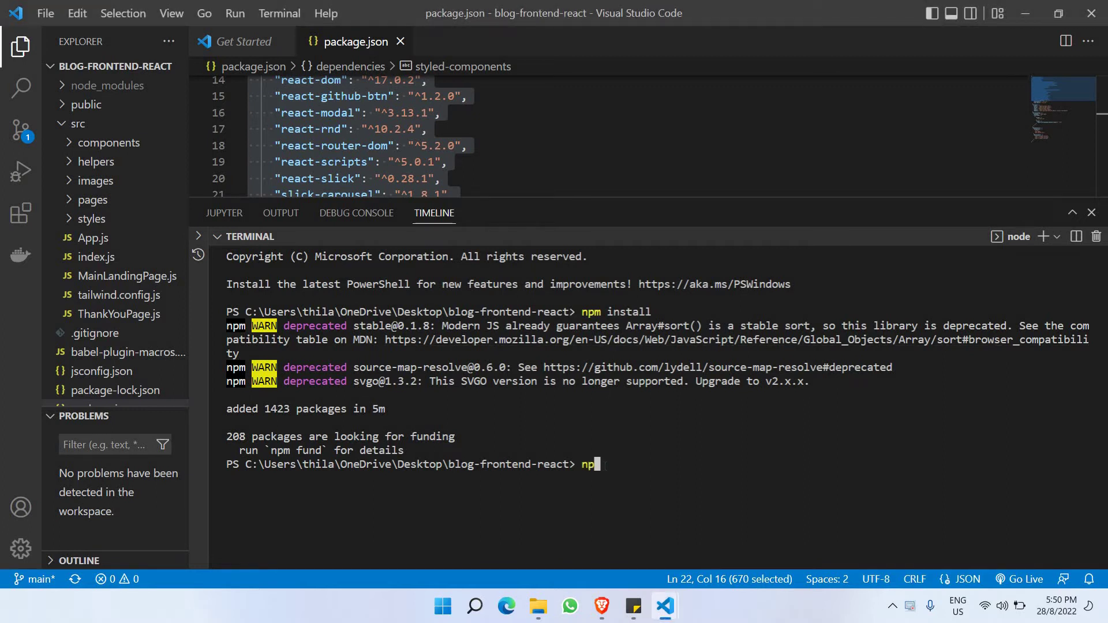
text(m start)
key(Return)
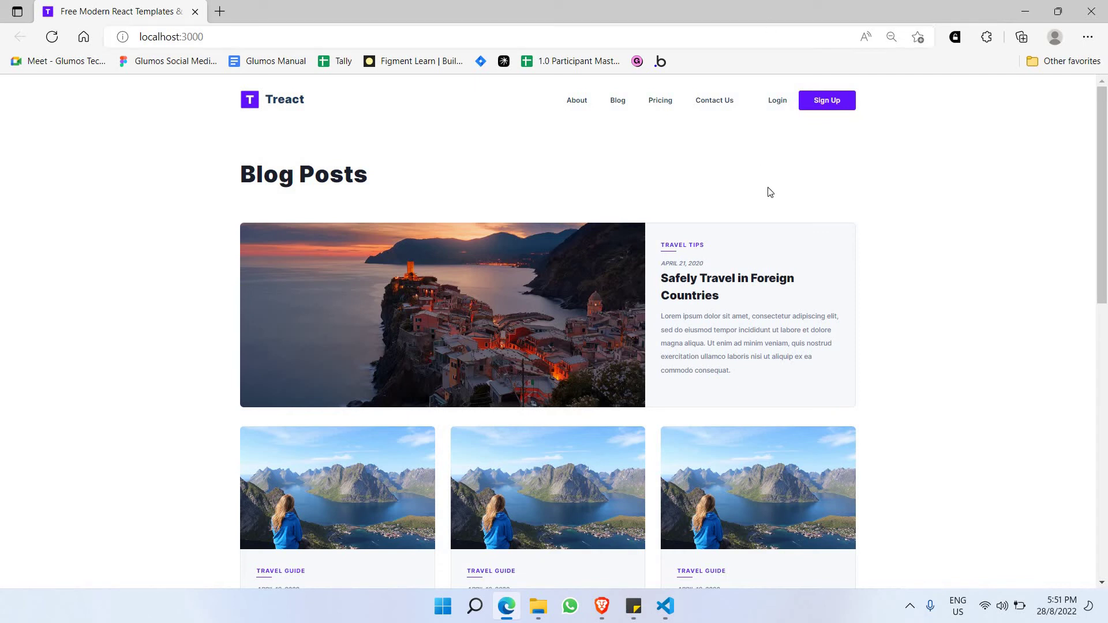
scroll(437, 169, down, 2)
scroll(447, 174, down, 2)
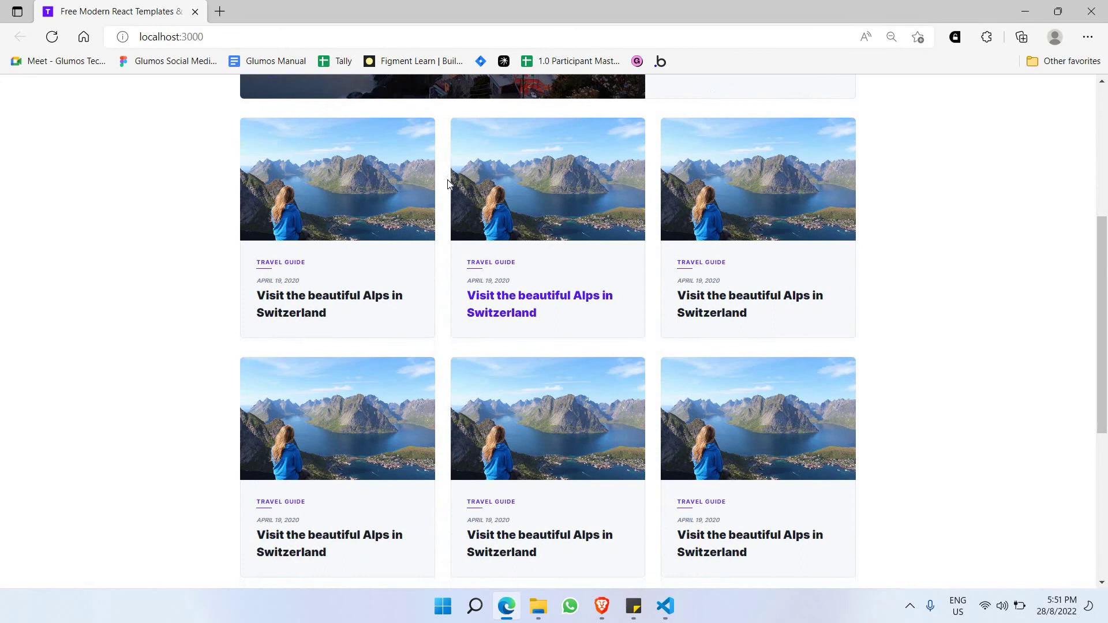
scroll(447, 182, down, 2)
scroll(448, 195, down, 2)
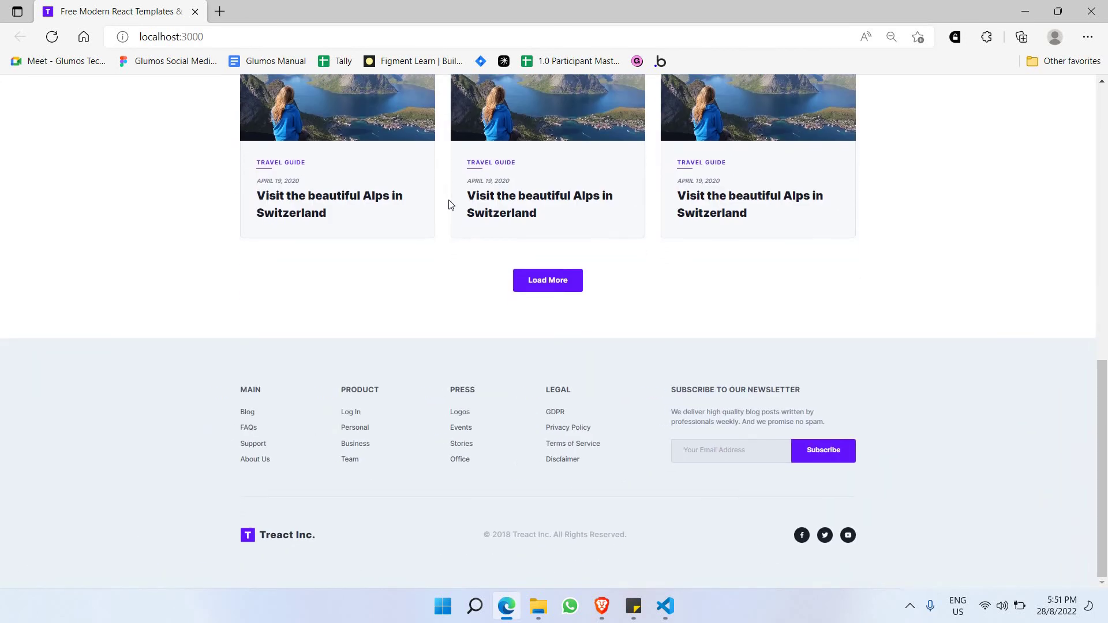
scroll(447, 205, up, 4)
scroll(456, 205, up, 4)
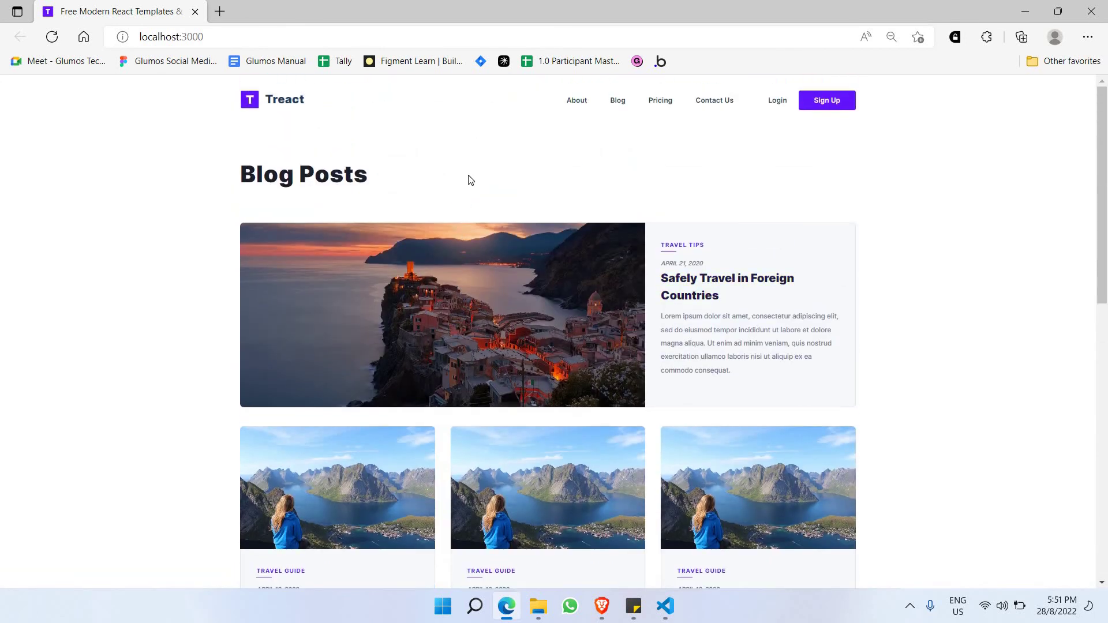